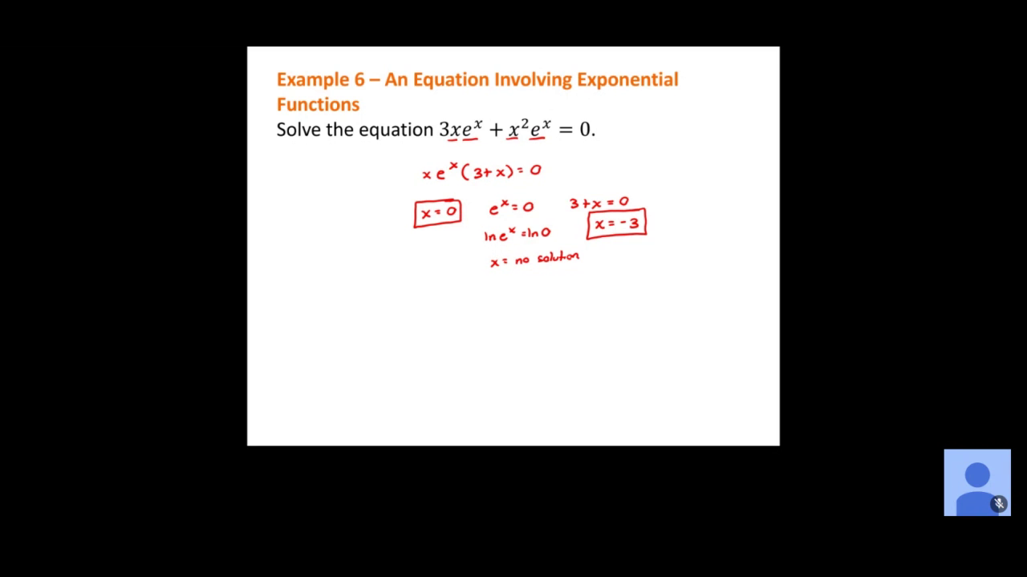
Advance the slideshow to the Example 7 logarithmic equation slide.
key("Right")
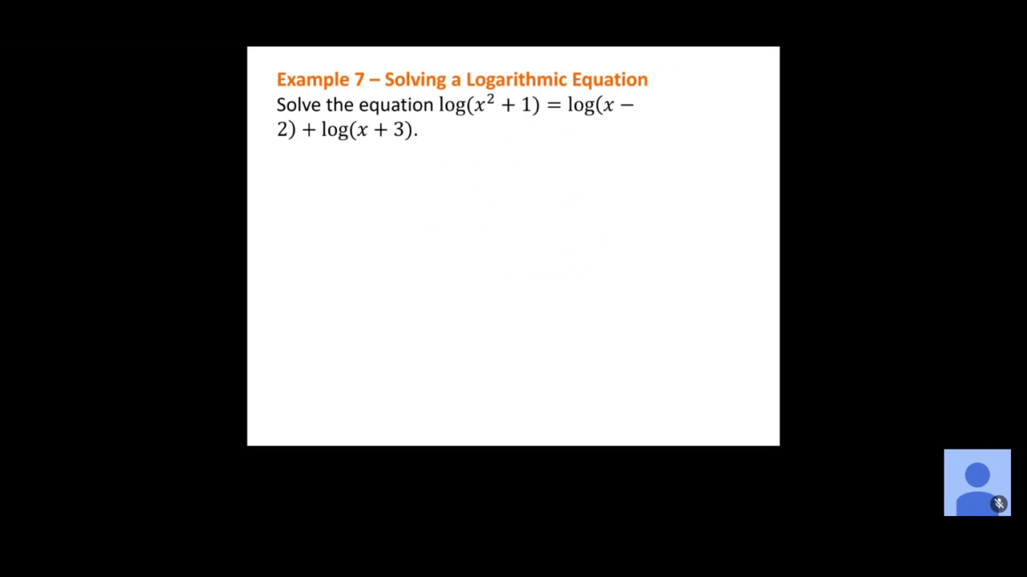
Handwrite log(x²+1)=log(x−2)+log(x+3) in red, then log(x²+1)=log(x−2)(x+3) beneath it.
mouse_move(425, 158)
left_mouse_down()
mouse_move(445, 162)
mouse_move(442, 173)
mouse_move(475, 156)
mouse_move(536, 157)
mouse_move(532, 168)
mouse_move(583, 165)
mouse_move(606, 149)
mouse_move(632, 160)
left_mouse_up()
mouse_move(637, 152)
left_mouse_down()
mouse_move(662, 159)
mouse_move(669, 148)
mouse_move(672, 162)
left_mouse_up()
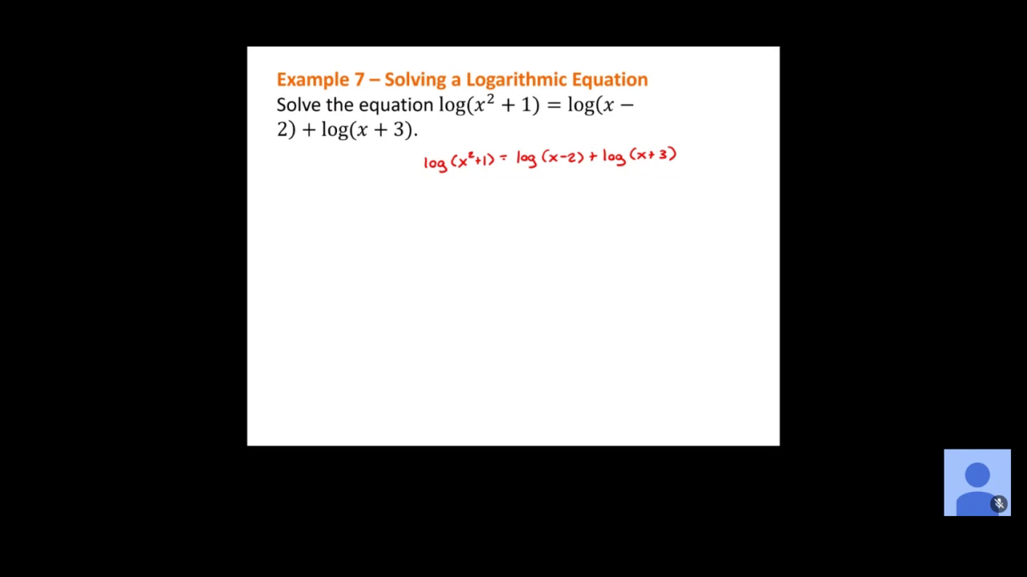
mouse_move(425, 191)
left_mouse_down()
mouse_move(441, 207)
mouse_move(479, 190)
mouse_move(488, 197)
left_mouse_up()
mouse_move(493, 186)
left_mouse_down()
mouse_move(494, 198)
mouse_move(512, 188)
left_mouse_up()
left_click_drag(505, 194, 511, 192)
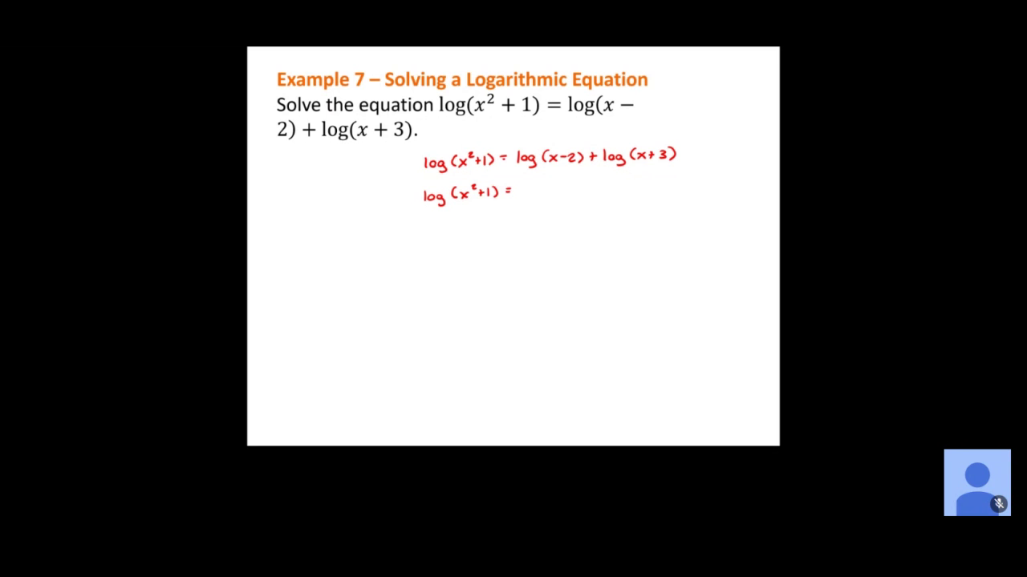
mouse_move(534, 182)
left_mouse_down()
mouse_move(535, 194)
mouse_move(554, 191)
mouse_move(547, 200)
mouse_move(572, 191)
left_mouse_up()
left_click_drag(583, 187, 597, 191)
left_click_drag(599, 181, 614, 191)
left_click_drag(623, 186, 627, 190)
left_click_drag(633, 180, 643, 190)
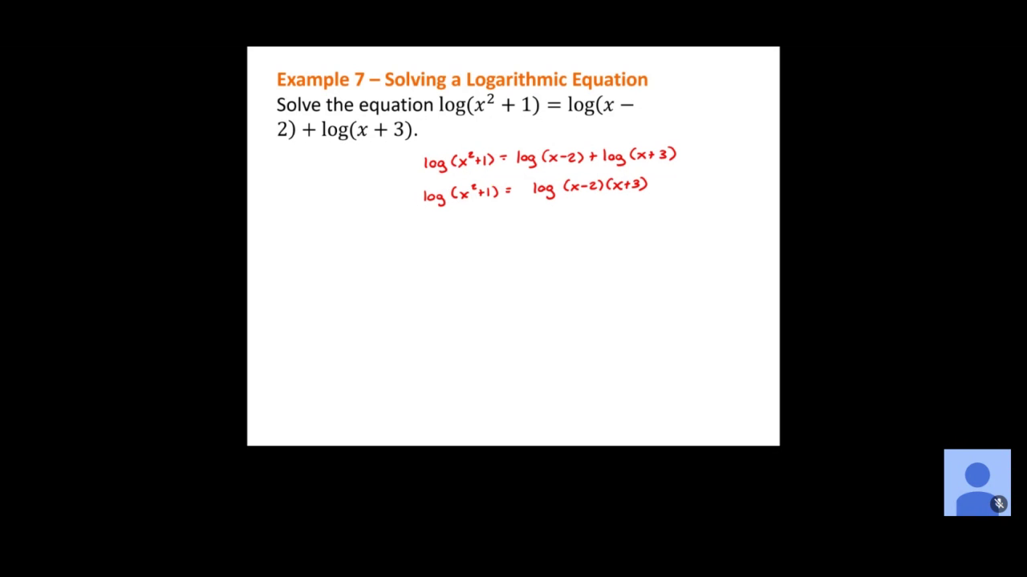
Write x²+1=(x−2)(x+3) in red on the third line, dropping the logs.
mouse_move(436, 230)
left_mouse_down()
mouse_move(445, 238)
mouse_move(435, 239)
mouse_move(462, 231)
left_mouse_up()
left_click_drag(459, 227, 459, 234)
mouse_move(466, 225)
left_mouse_down()
mouse_move(466, 235)
mouse_move(483, 227)
left_mouse_up()
left_click_drag(476, 232, 511, 233)
left_click_drag(511, 227, 505, 234)
left_click_drag(516, 228, 540, 232)
mouse_move(552, 221)
left_mouse_down()
mouse_move(549, 232)
mouse_move(563, 232)
left_mouse_up()
mouse_move(563, 222)
left_mouse_down()
mouse_move(554, 232)
mouse_move(570, 231)
left_mouse_up()
left_click_drag(576, 219, 587, 230)
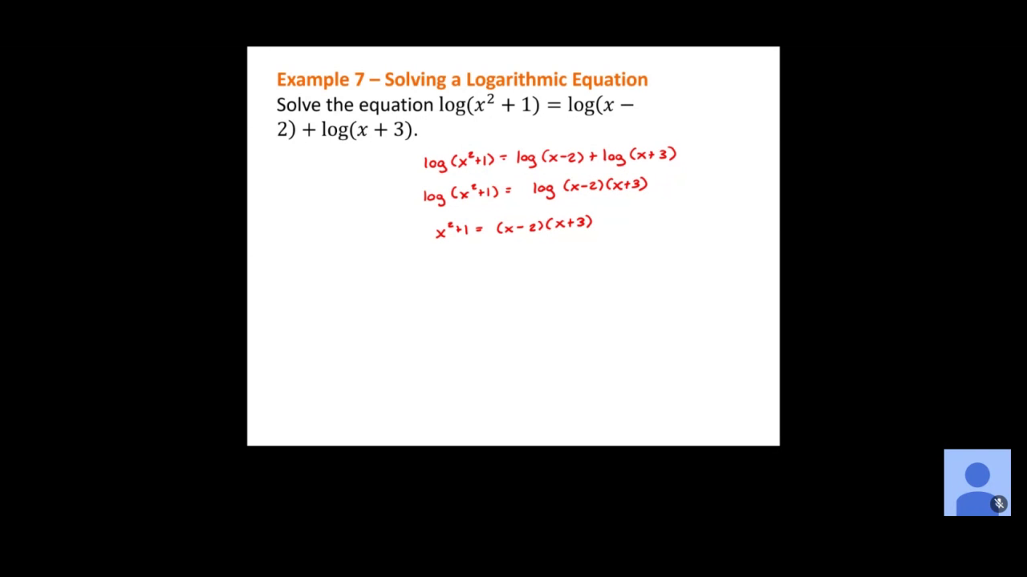
Expand the product on the next line as x²+1=x²+3x−2x−6.
mouse_move(436, 258)
left_mouse_down()
mouse_move(445, 268)
mouse_move(434, 268)
left_mouse_up()
left_click_drag(446, 252, 460, 264)
left_click_drag(465, 254, 465, 263)
left_click_drag(472, 257, 498, 263)
left_click_drag(498, 255, 490, 263)
left_click_drag(510, 257, 539, 260)
mouse_move(539, 251)
left_mouse_down()
mouse_move(531, 260)
mouse_move(568, 256)
left_mouse_up()
mouse_move(568, 248)
left_mouse_down()
mouse_move(561, 257)
mouse_move(587, 252)
left_mouse_up()
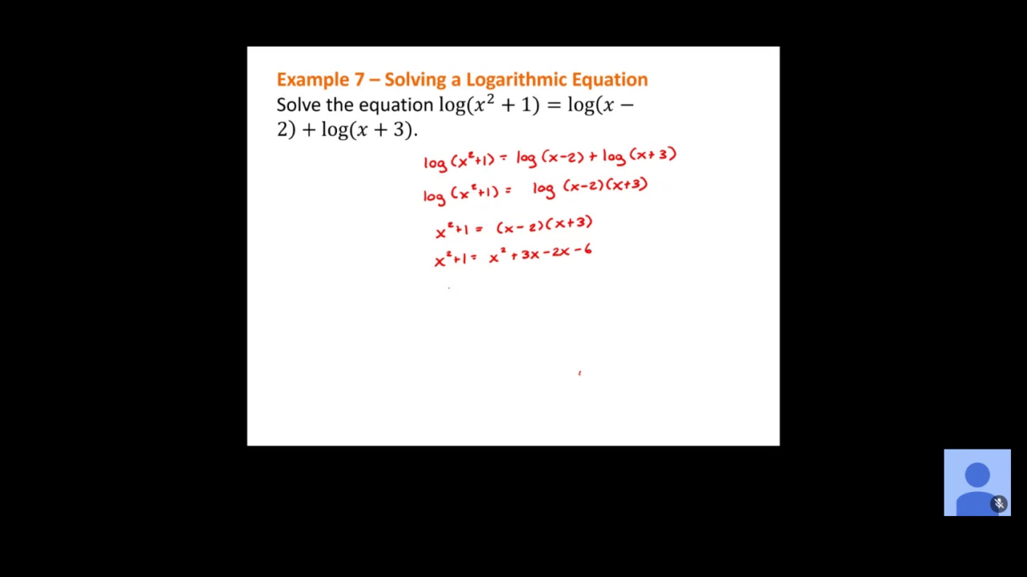
Write the simplified line x²+1=x²+x−6.
left_click_drag(433, 289, 441, 297)
mouse_move(440, 289)
left_mouse_down()
mouse_move(432, 298)
mouse_move(446, 287)
mouse_move(460, 294)
left_mouse_up()
left_click_drag(464, 287, 470, 287)
left_click_drag(465, 291, 485, 293)
left_click_drag(495, 278, 511, 287)
mouse_move(506, 283)
left_mouse_down()
mouse_move(506, 292)
mouse_move(524, 290)
mouse_move(515, 290)
left_mouse_up()
left_click_drag(527, 286, 541, 287)
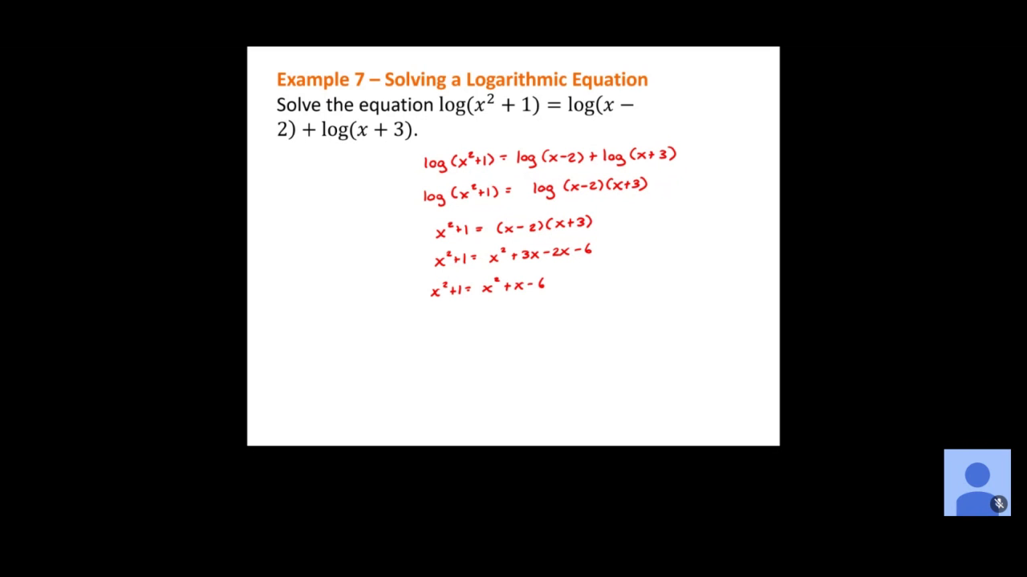
Write −x² and −1 under both sides, underline them, and write 0 = x−7 below.
left_click_drag(474, 308, 484, 313)
left_click_drag(418, 312, 435, 317)
mouse_move(435, 309)
left_mouse_down()
mouse_move(426, 317)
mouse_move(442, 310)
mouse_move(454, 323)
mouse_move(553, 318)
left_mouse_up()
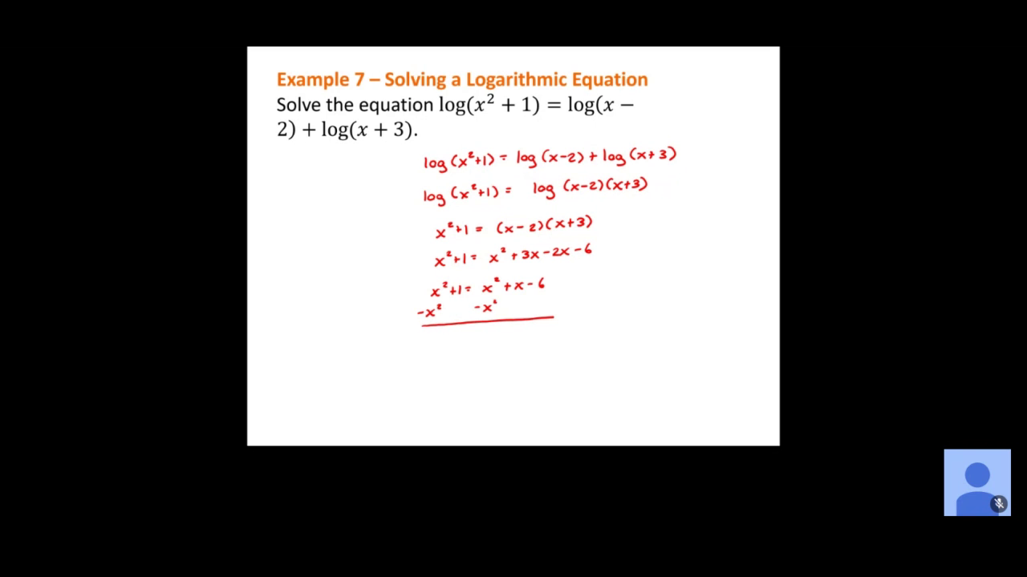
left_click_drag(446, 312, 452, 312)
left_click_drag(538, 299, 538, 308)
left_click_drag(446, 334, 444, 333)
left_click_drag(453, 336, 501, 340)
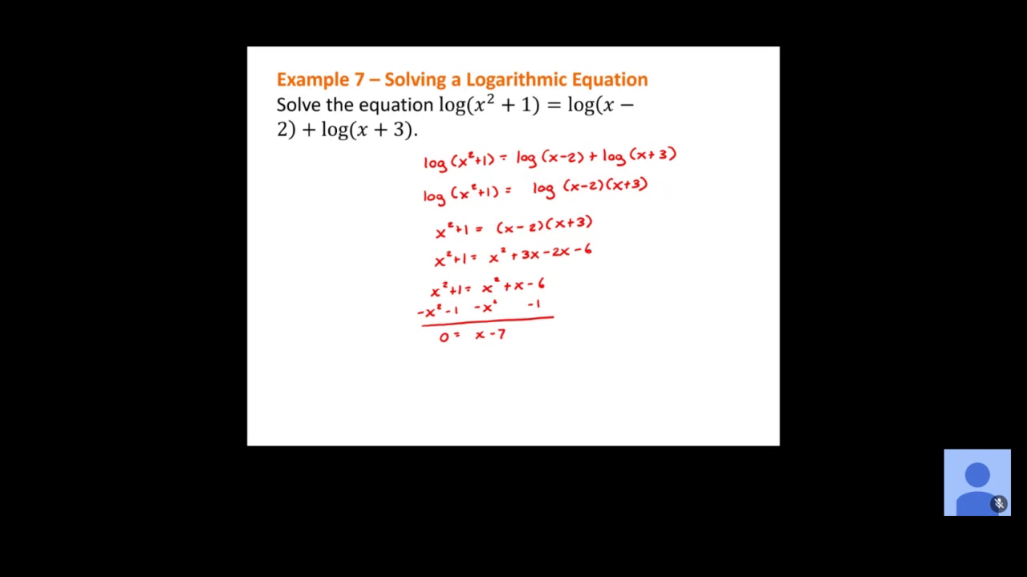